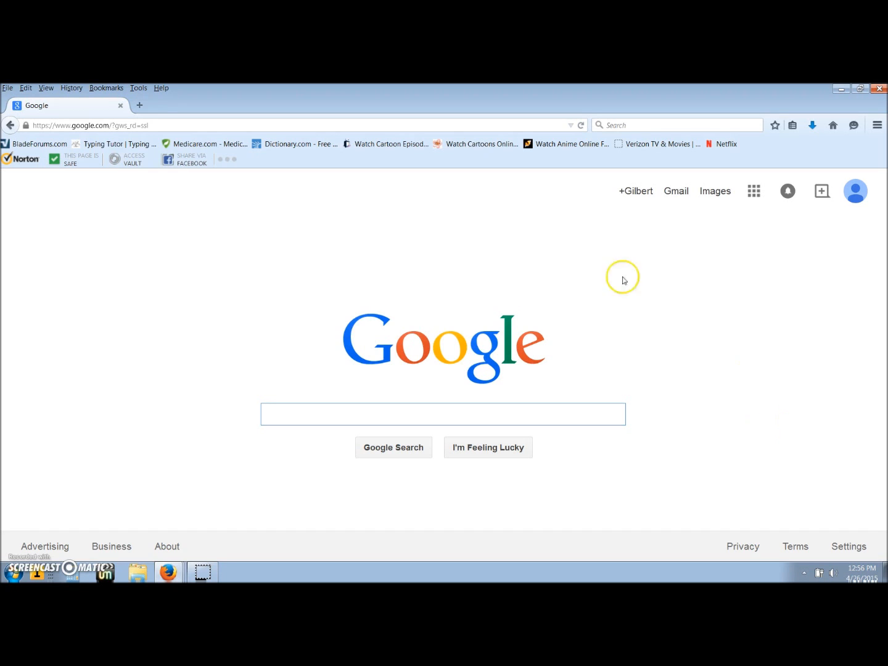
left_click(386, 125)
type("w")
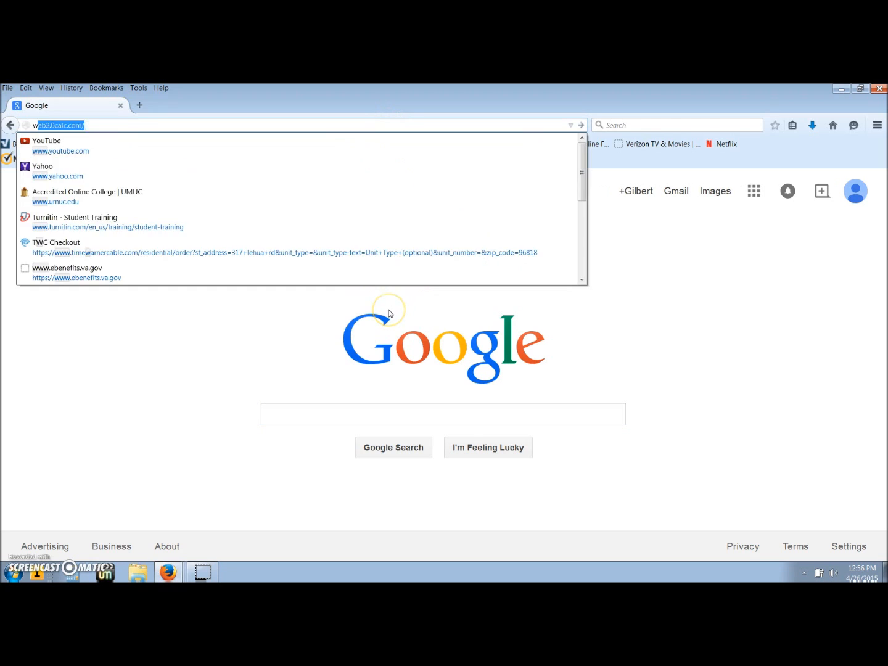
type("ww.7")
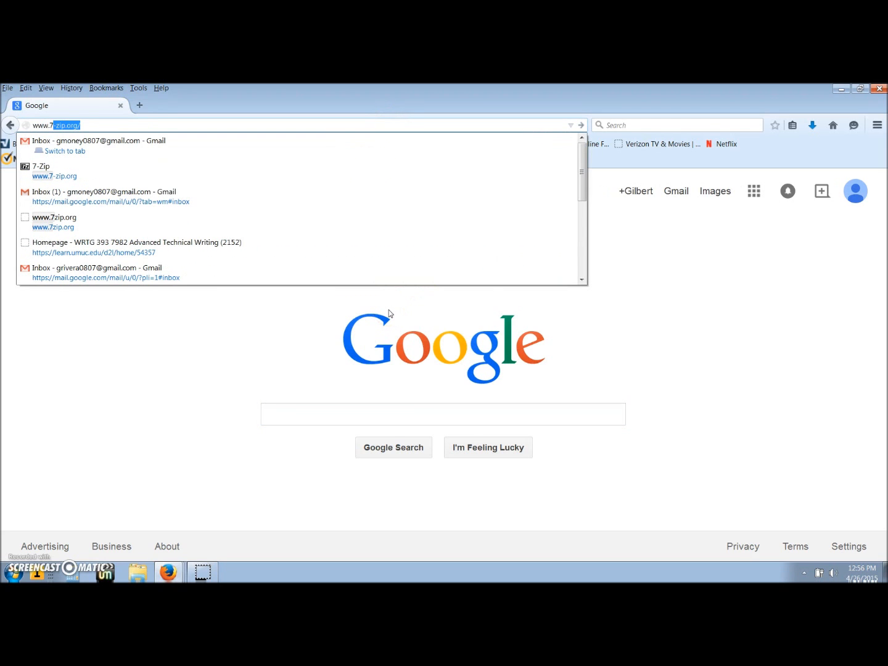
type("-zip")
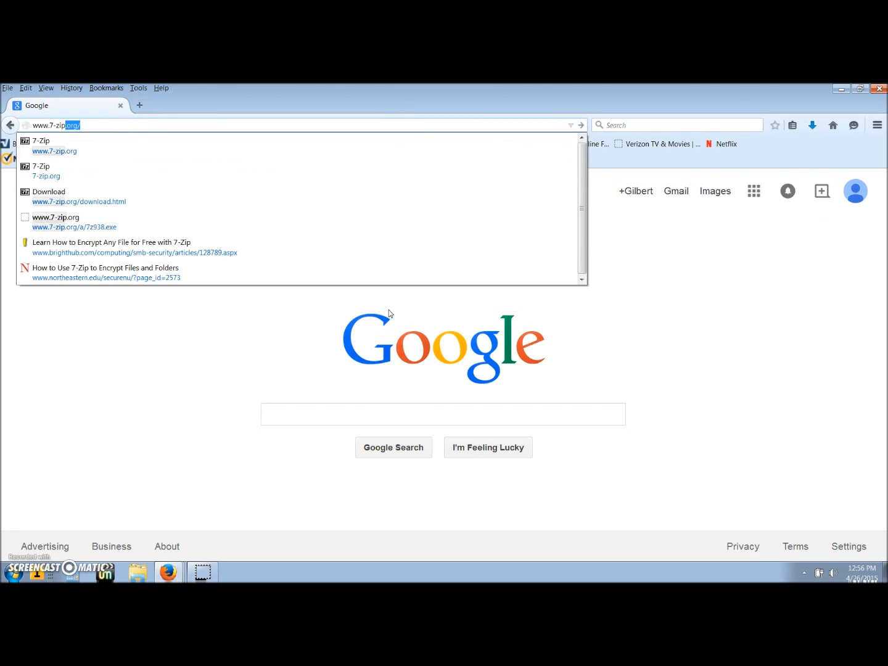
type(".org")
key("Return")
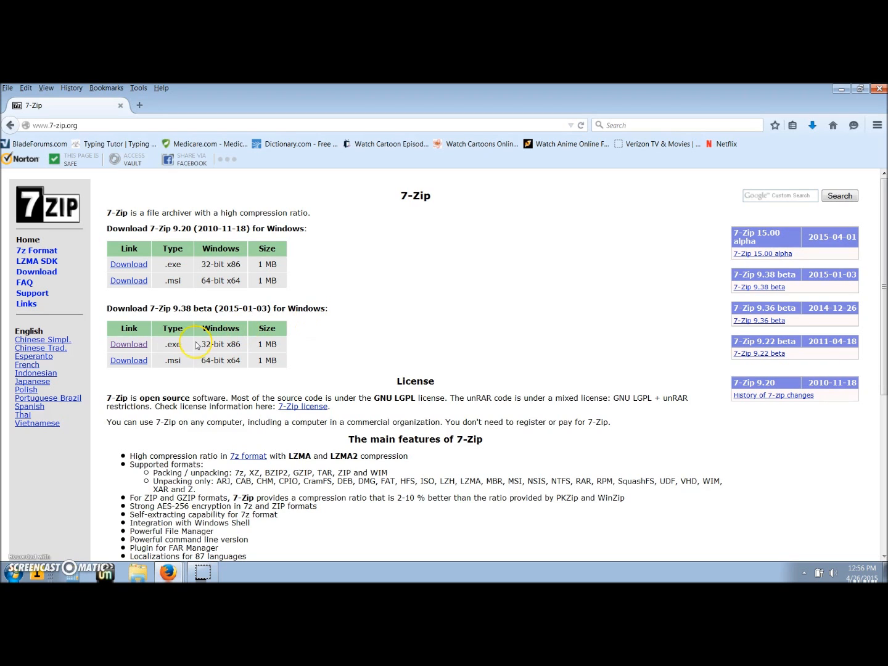
left_click(34, 271)
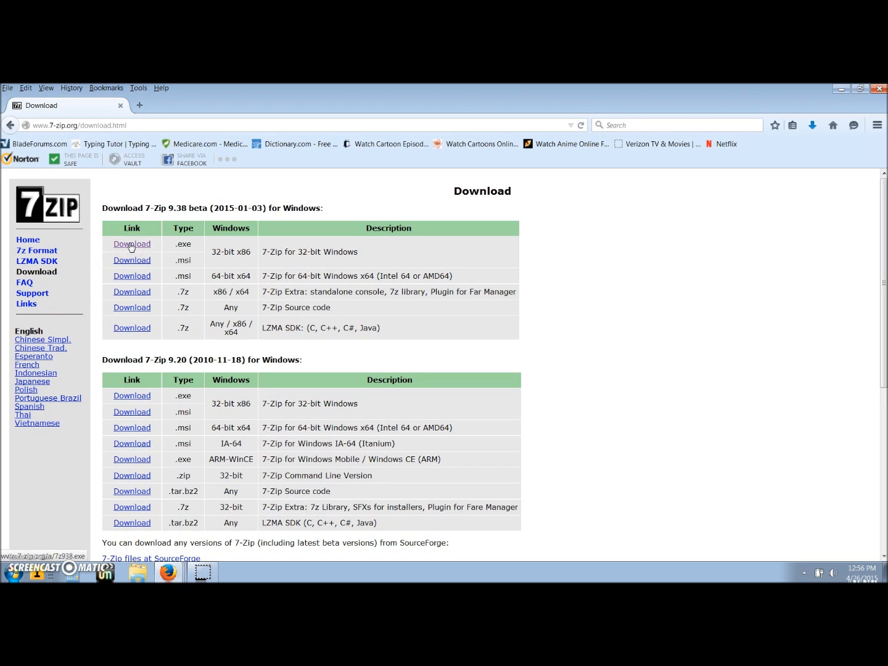
- Download the 32-bit 7-Zip 9.38 beta .exe installer and save it to the Desktop
left_click(132, 244)
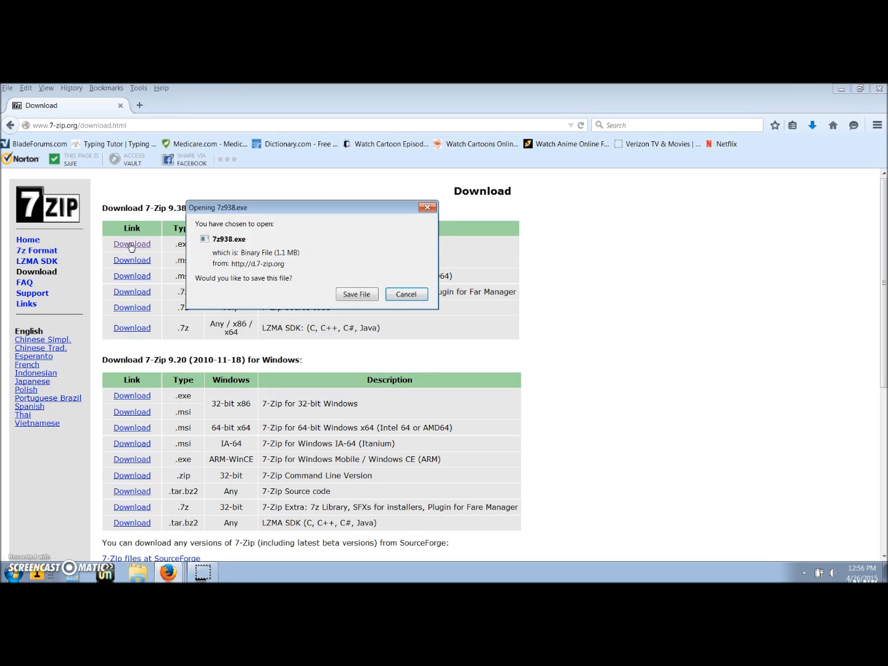
left_click(356, 294)
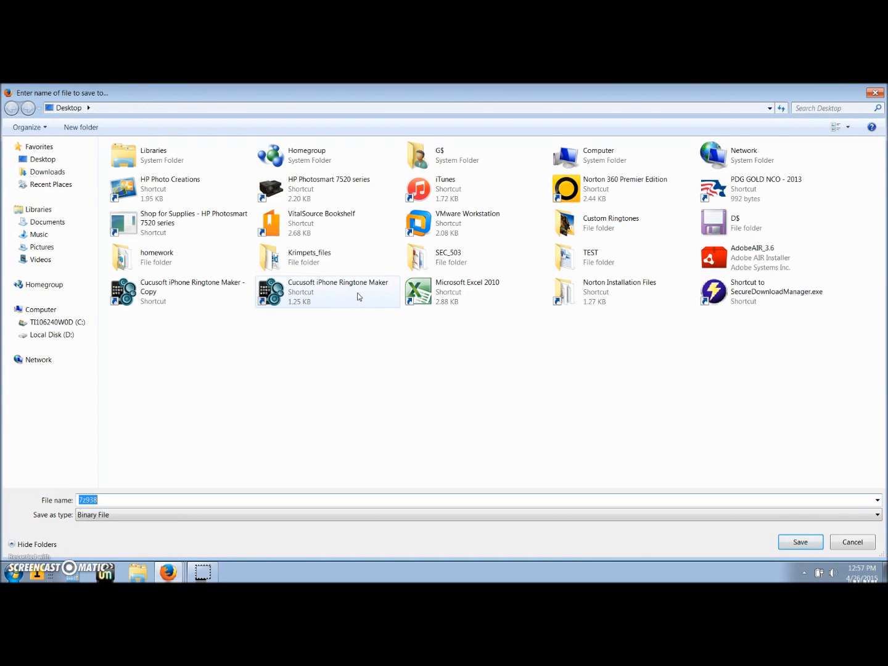
left_click(800, 542)
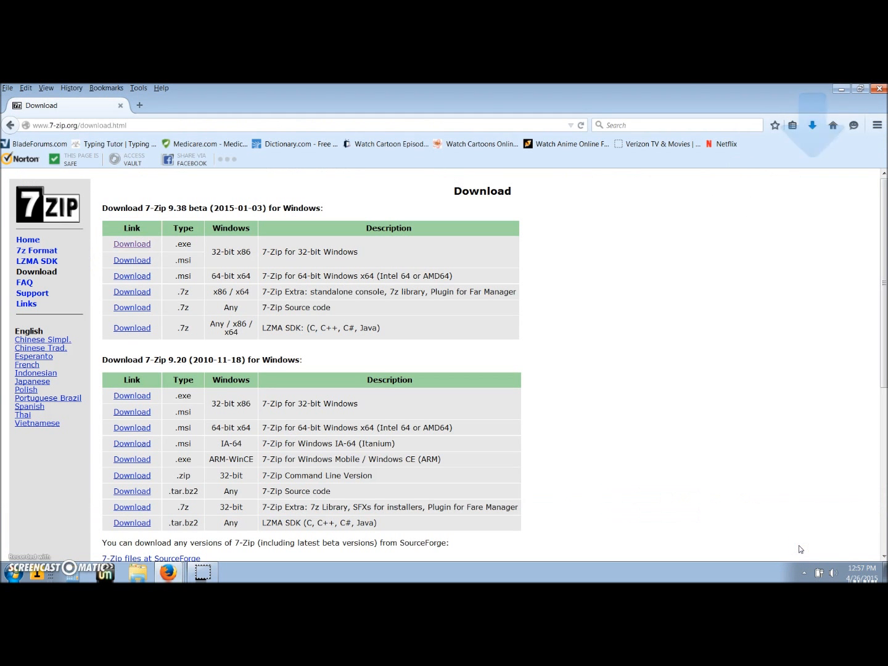
- Run the 7z938 installer from the desktop, install into the default Program Files folder and finish
left_click(842, 89)
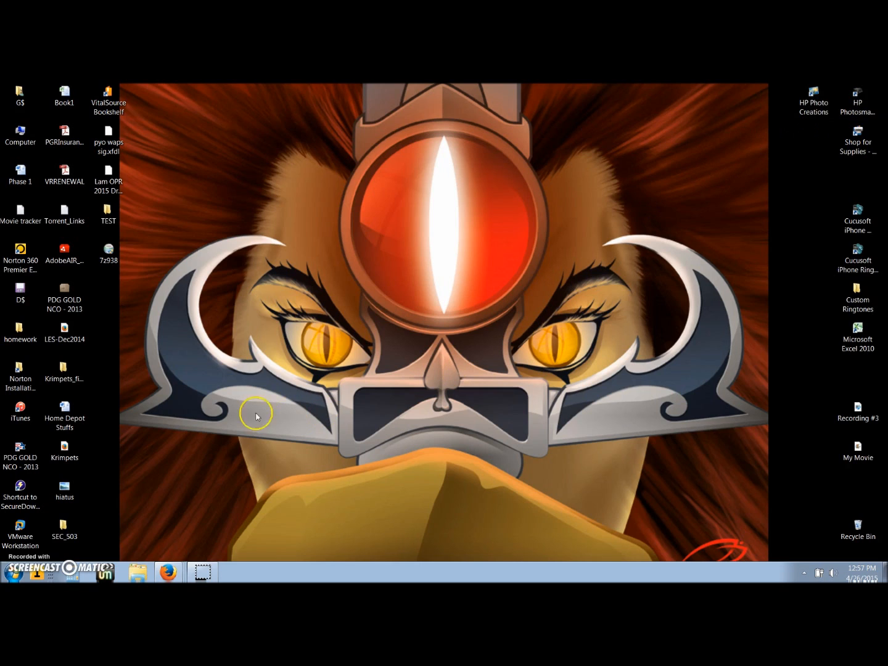
left_click(109, 254)
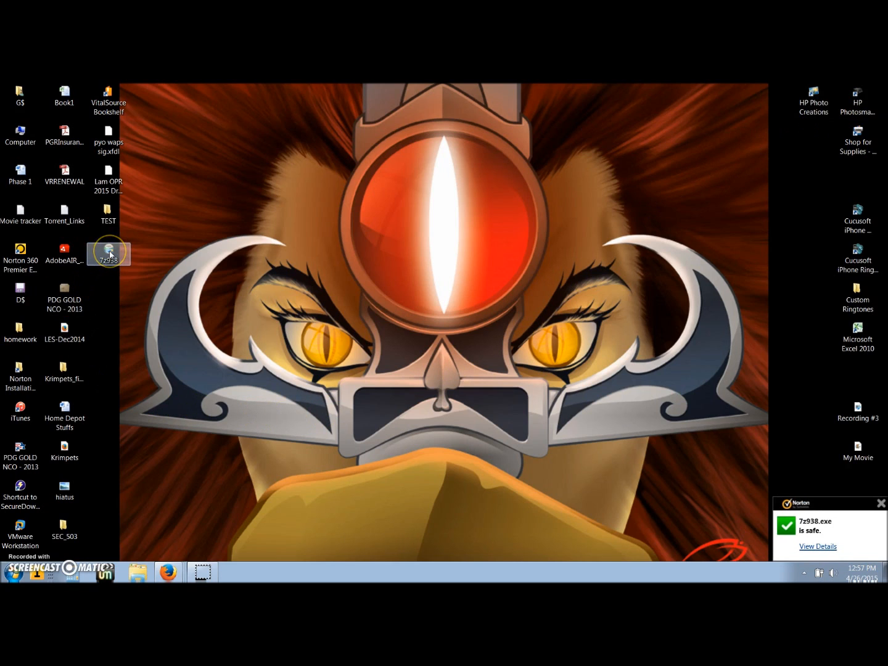
double_click(109, 254)
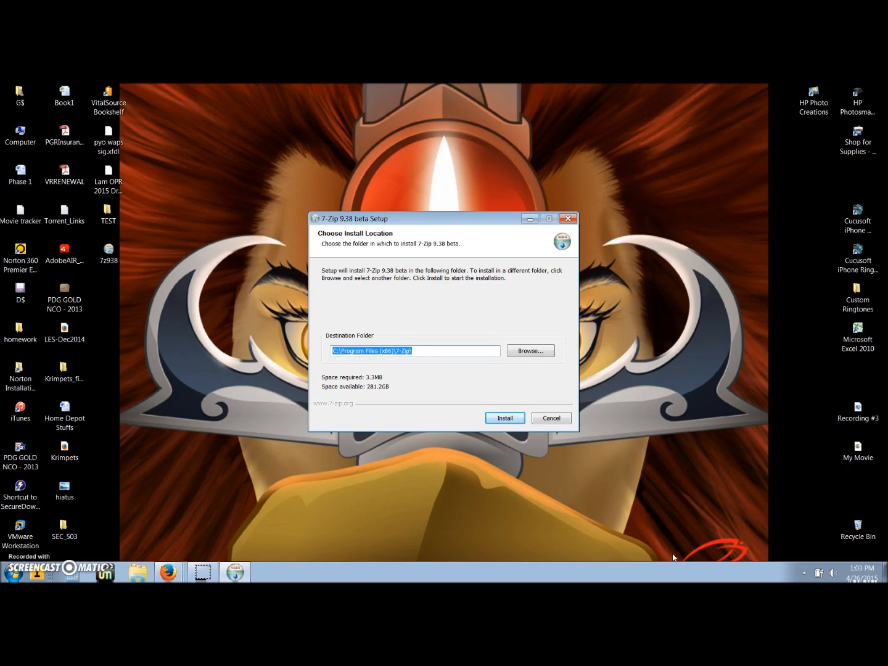
left_click(505, 418)
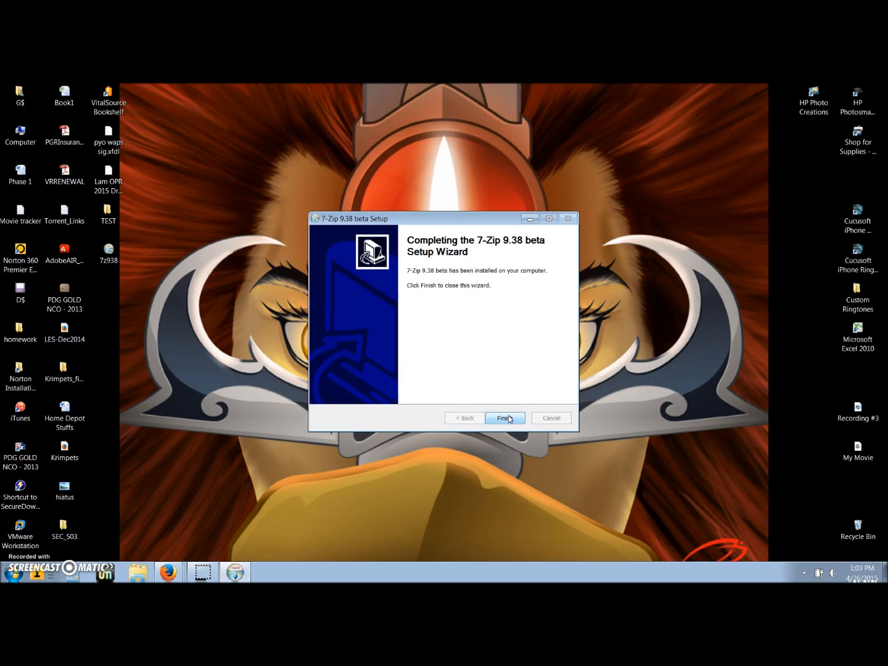
left_click(510, 419)
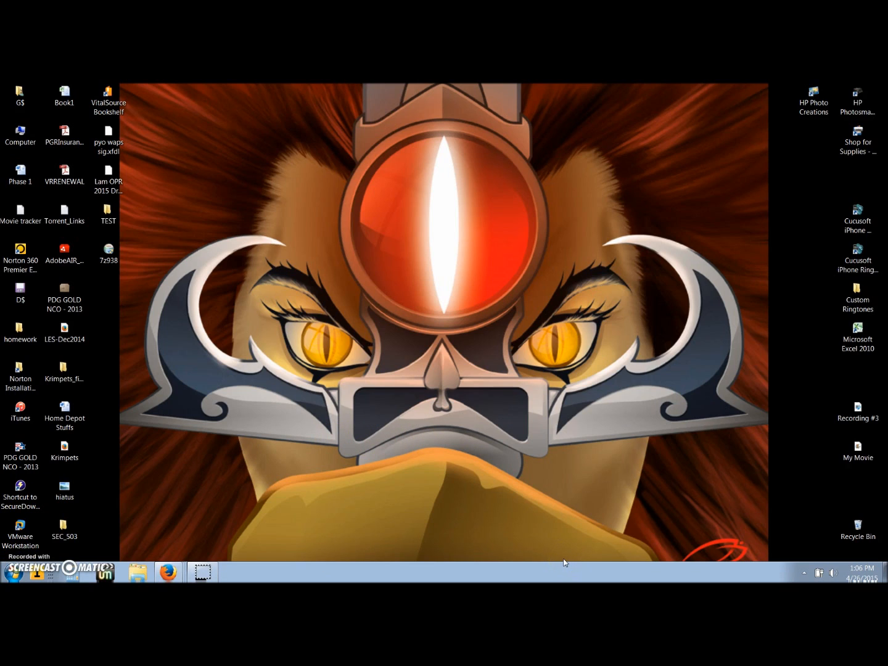
- Launch 7-Zip File Manager from Start > All Programs > 7-Zip
left_click(14, 573)
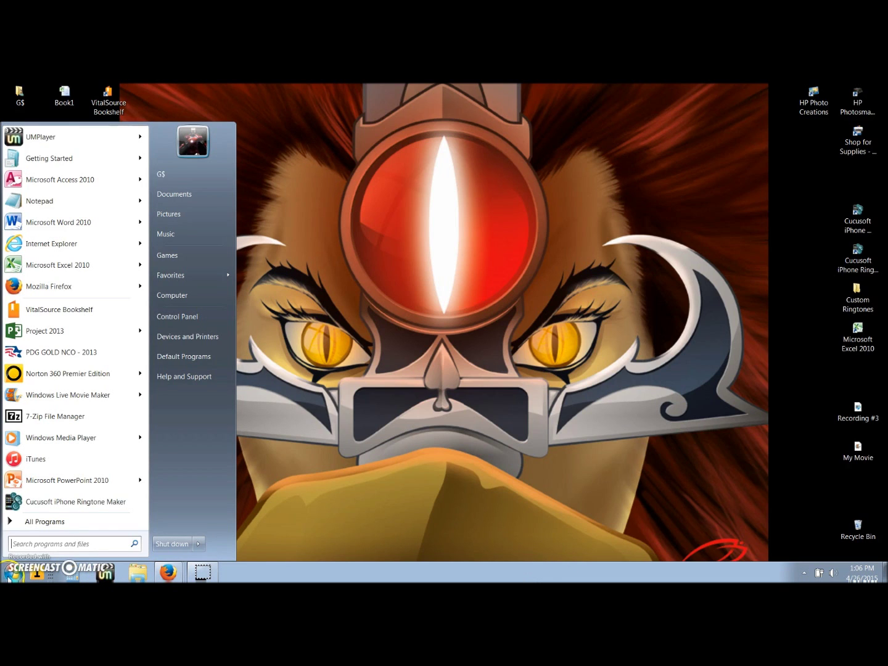
left_click(38, 521)
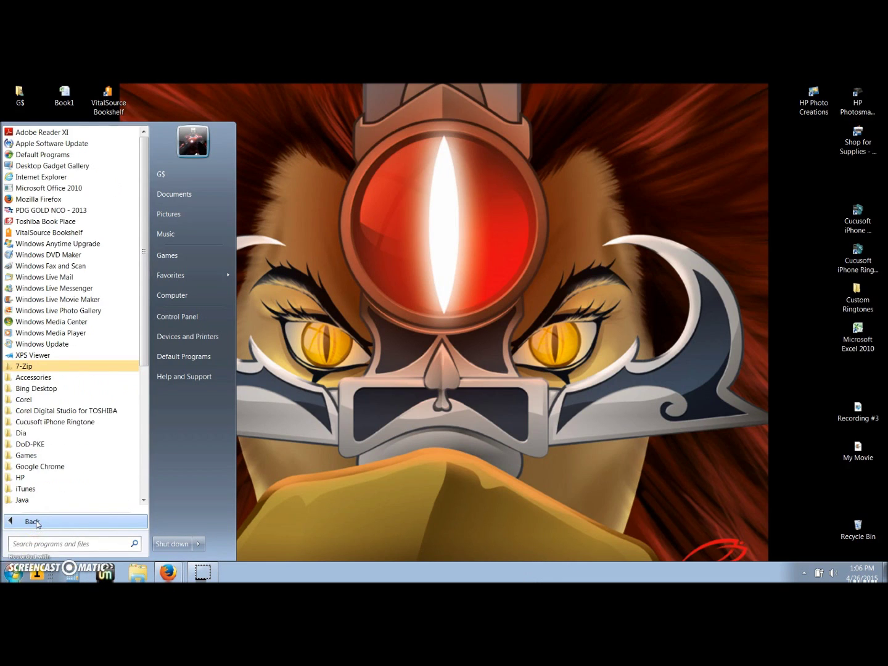
left_click(24, 366)
left_click(55, 378)
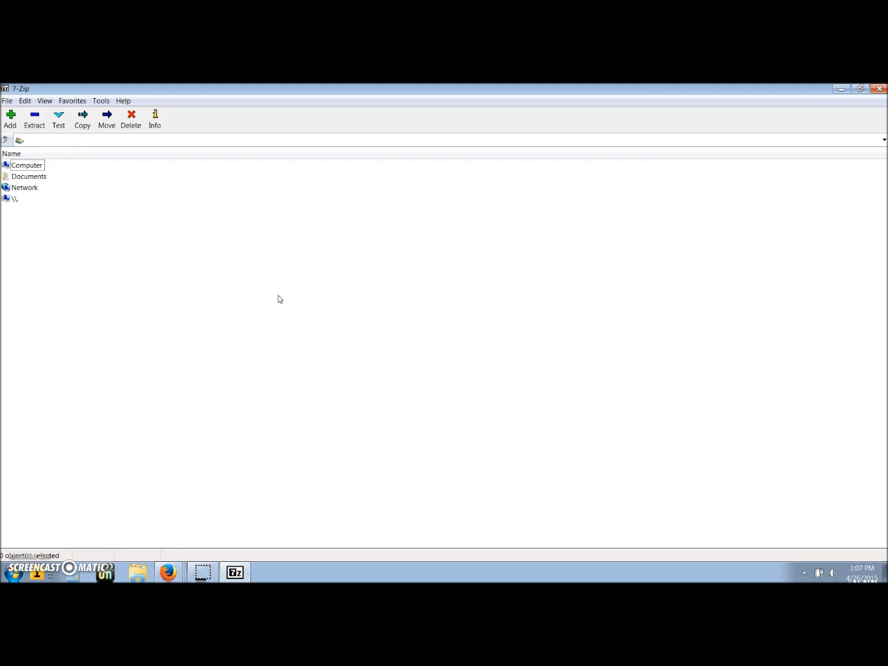
- Navigate to C:\TEST, select TESTFILE.docx and start Add to Archive for it
double_click(30, 166)
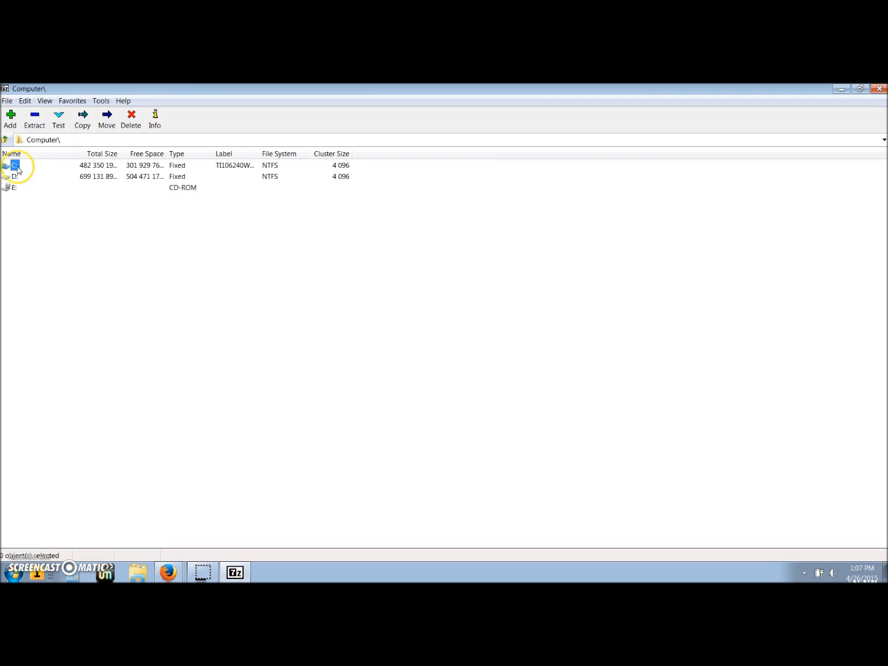
left_click(15, 165)
double_click(15, 167)
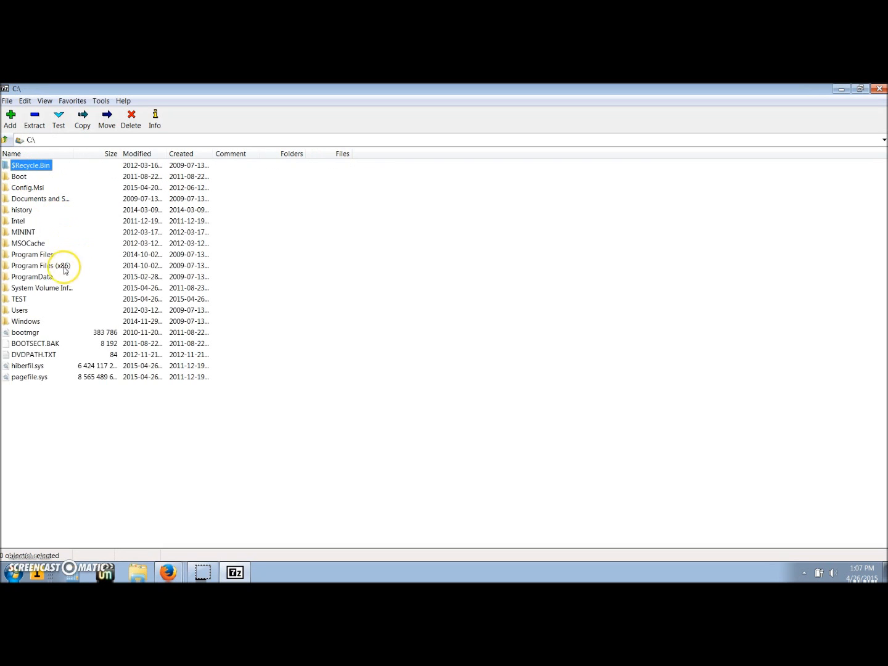
double_click(18, 299)
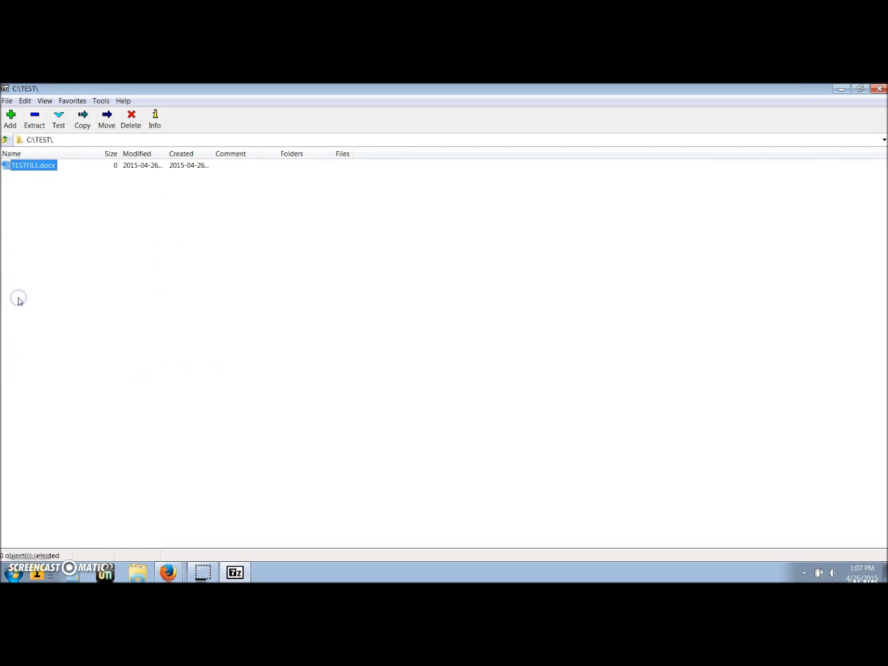
left_click(31, 166)
left_click(11, 118)
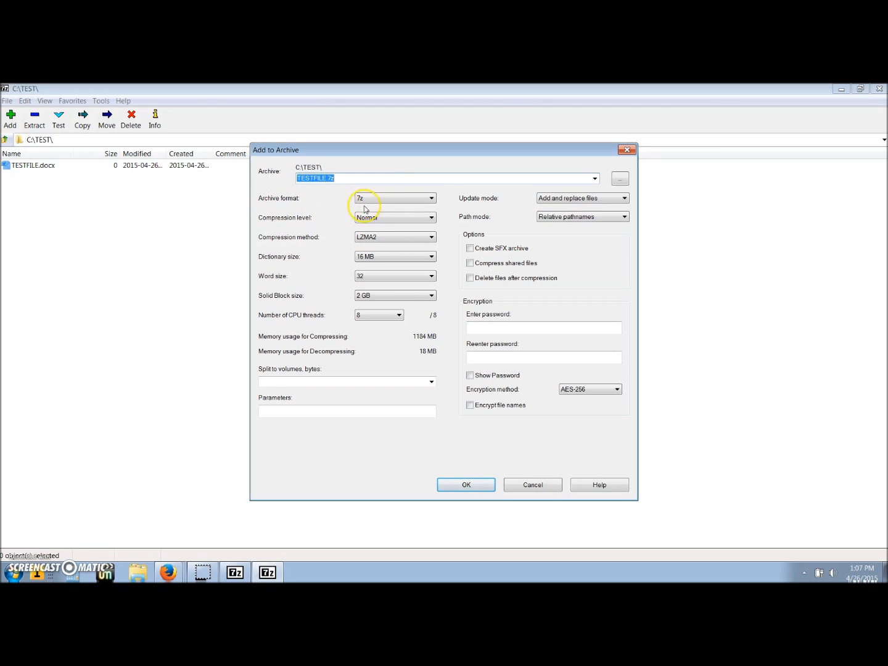
- Set the archive format to zip, keeping the Deflate compression method
left_click(430, 198)
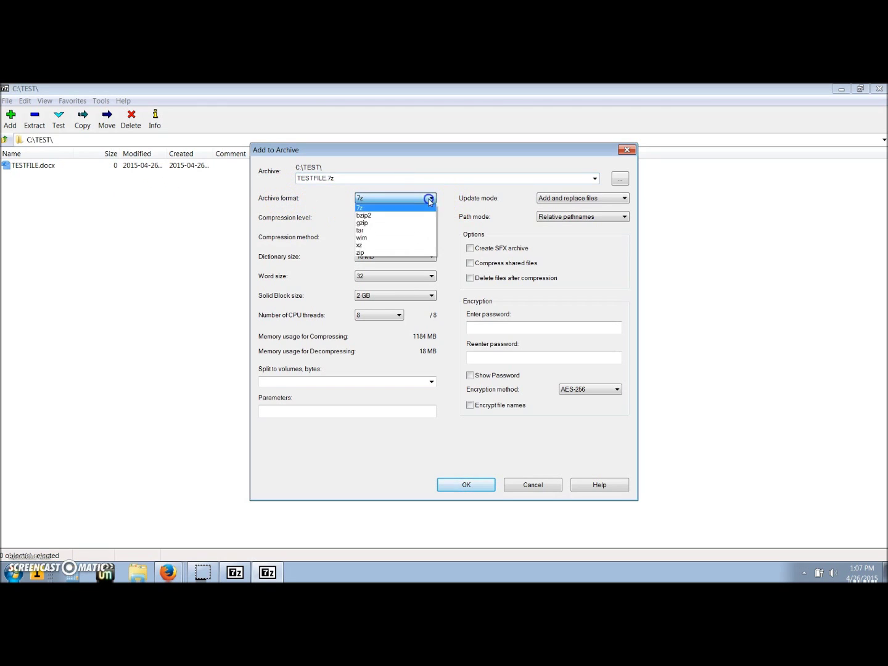
left_click(420, 252)
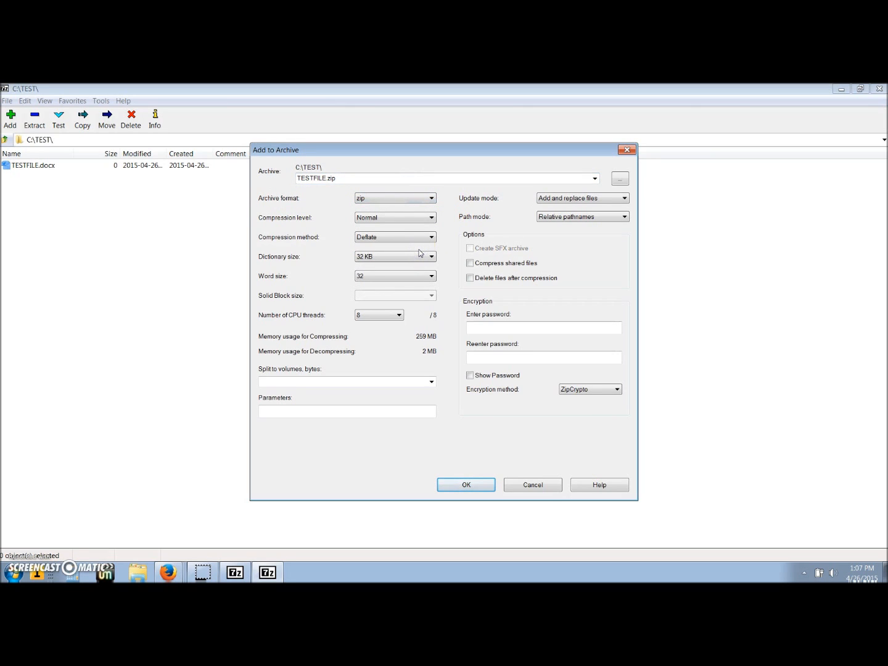
left_click(417, 258)
left_click(422, 239)
left_click(422, 239)
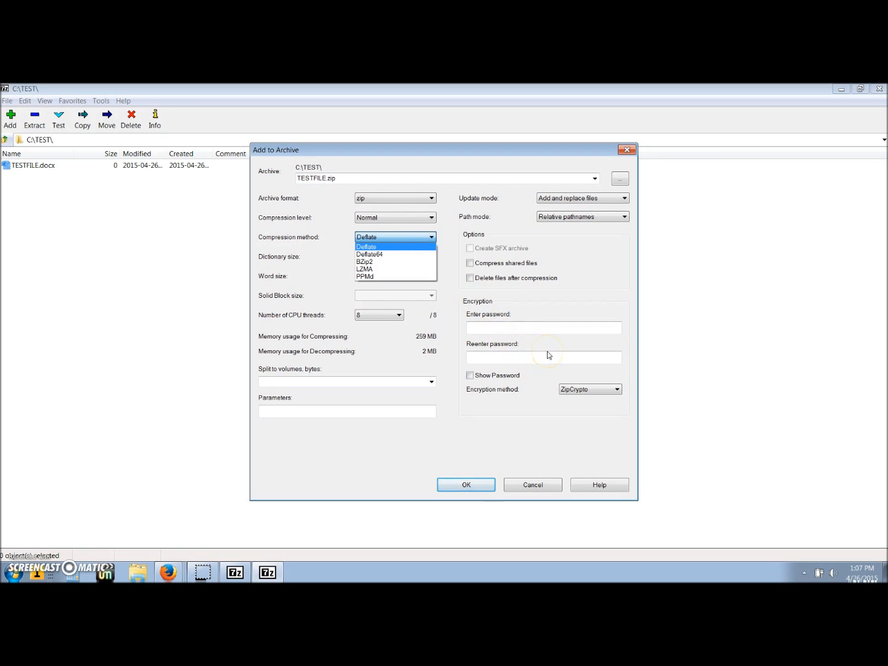
left_click(539, 423)
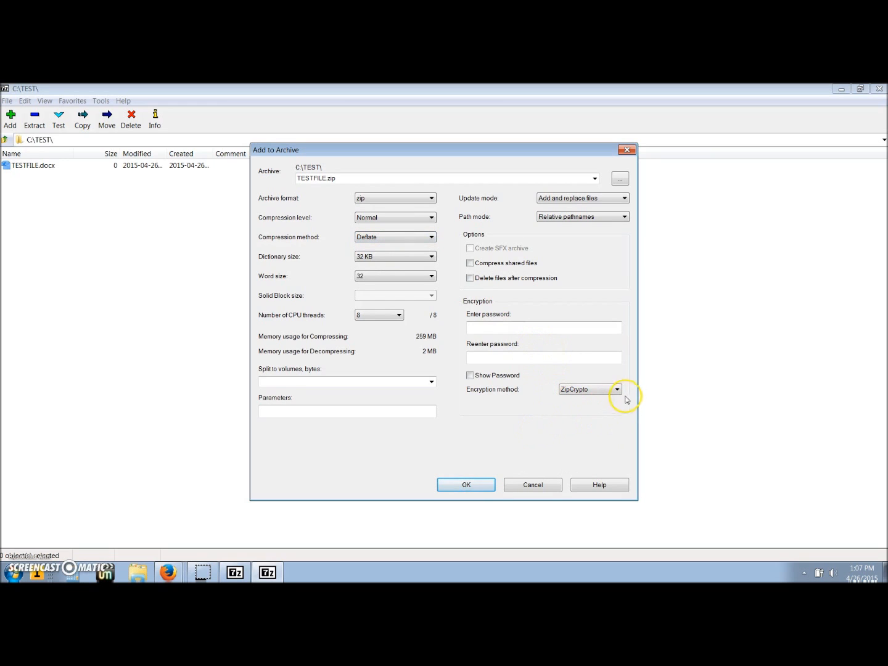
- Set encryption to AES-256 and enter the archive password twice
left_click(617, 389)
left_click(590, 409)
left_click(580, 328)
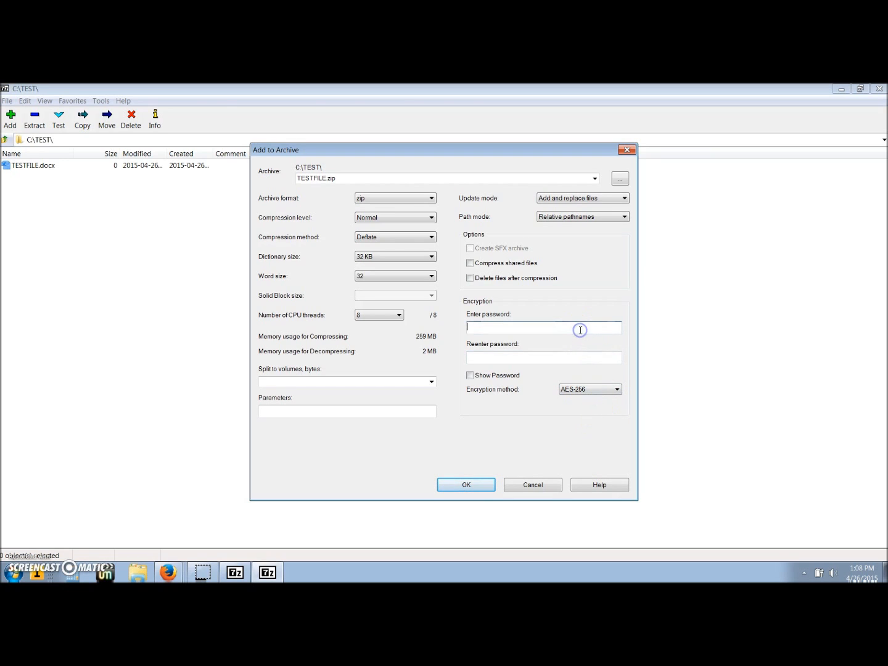
type("*******")
type("*")
key("Tab")
type("******")
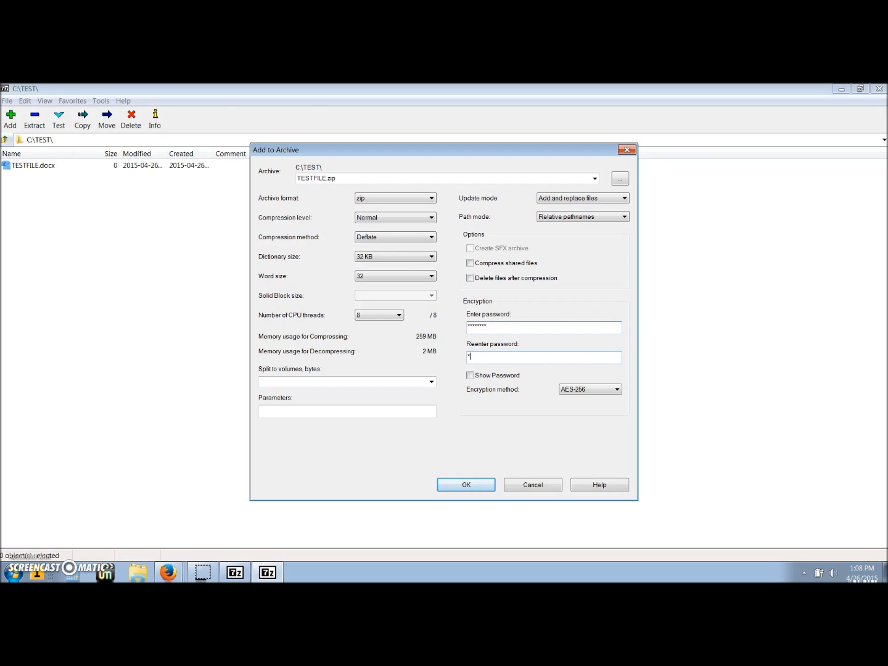
type("**")
- Create the encrypted TESTFILE.zip in C:\TEST, then minimize 7-Zip and switch toward Firefox
left_click(467, 484)
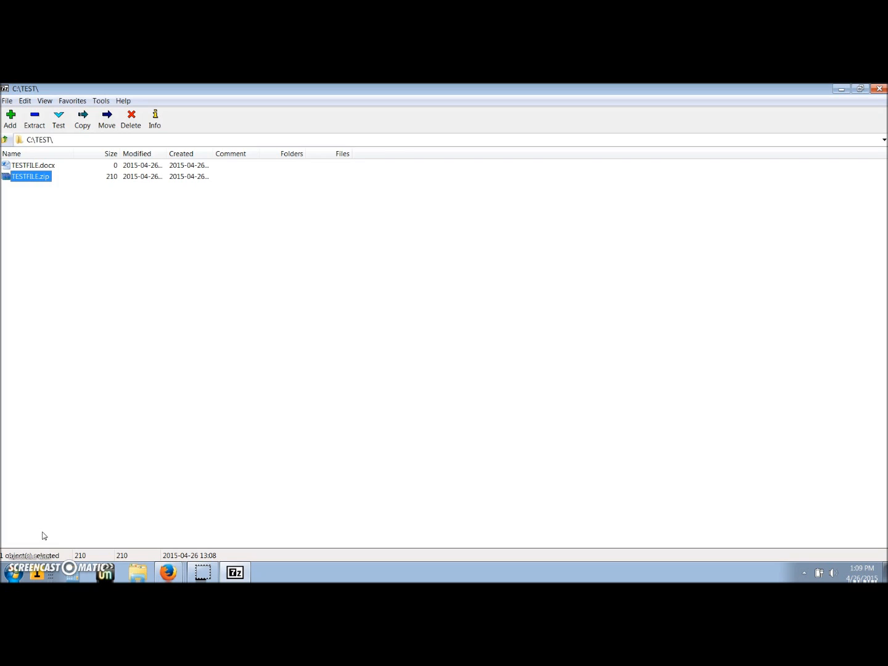
left_click(19, 201)
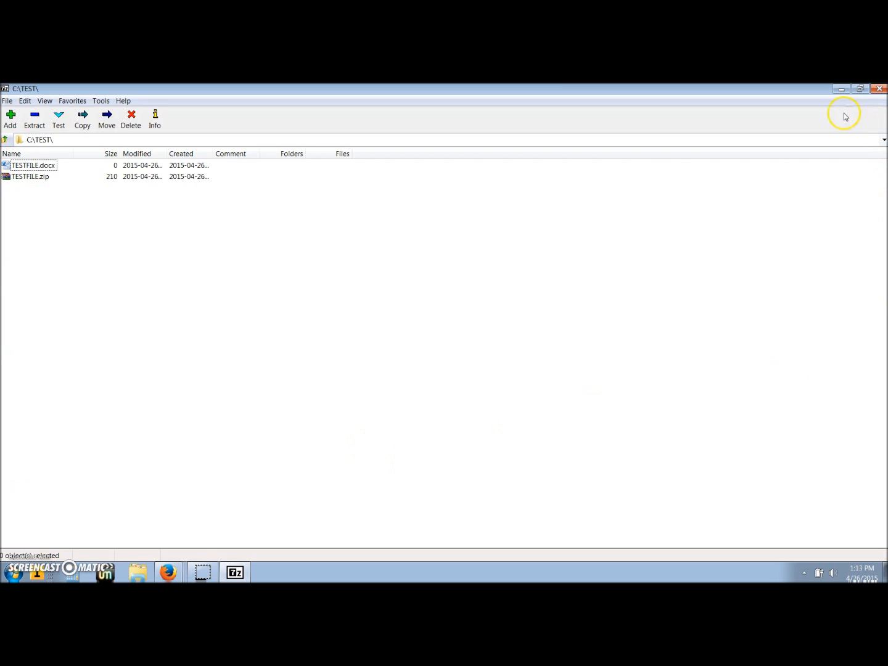
left_click(841, 89)
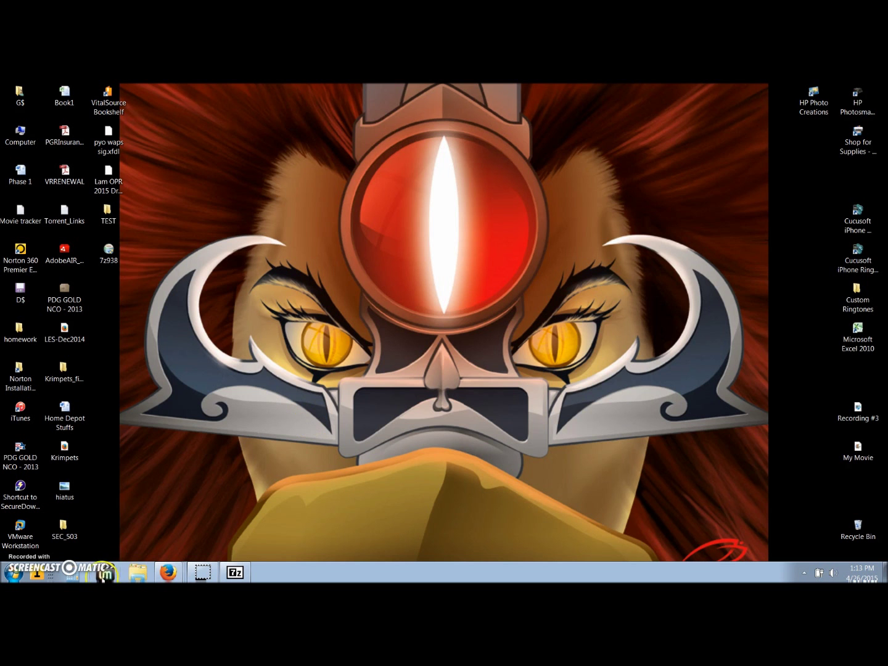
left_click(168, 573)
left_click(163, 512)
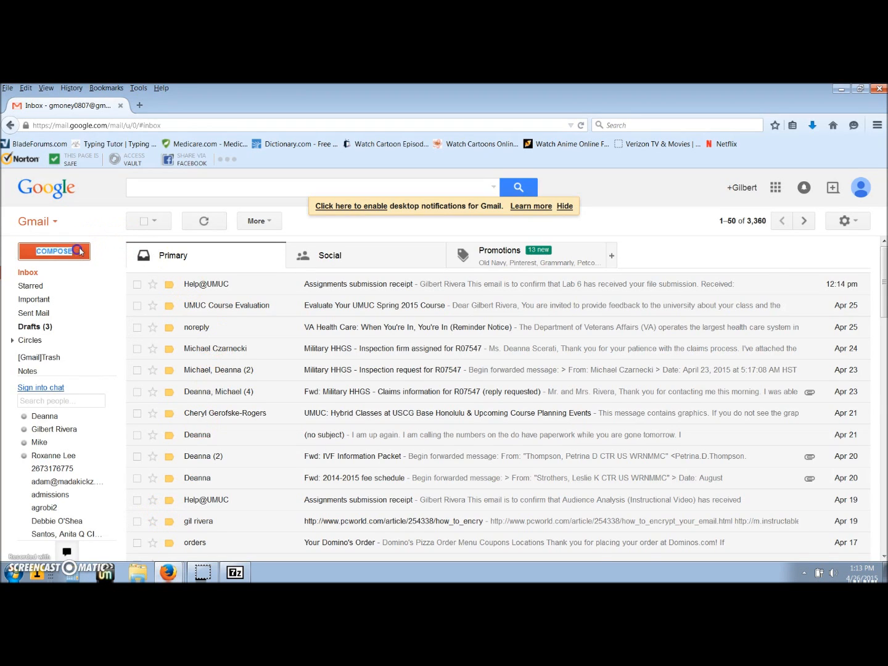
left_click(54, 250)
left_click(848, 277)
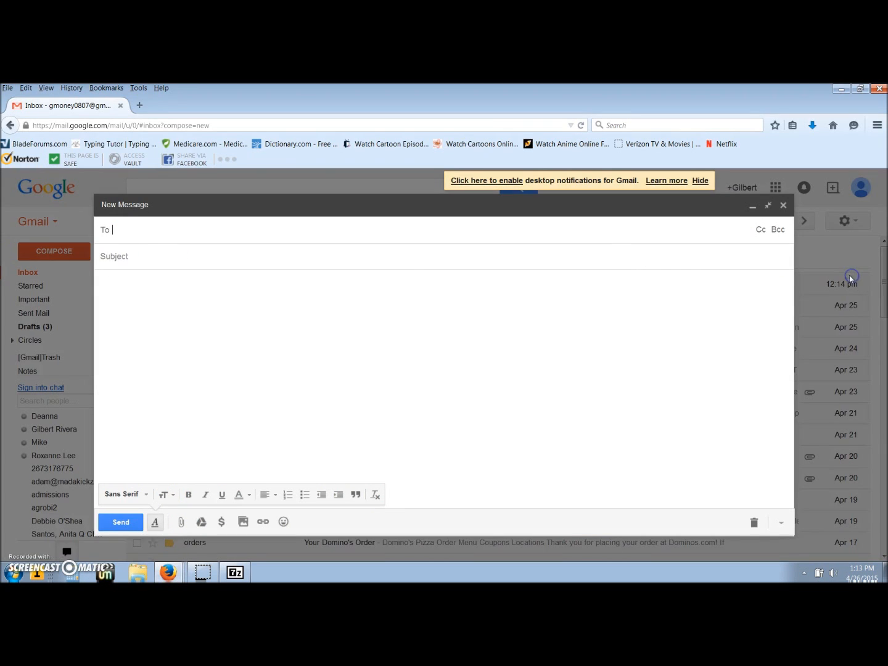
type("te")
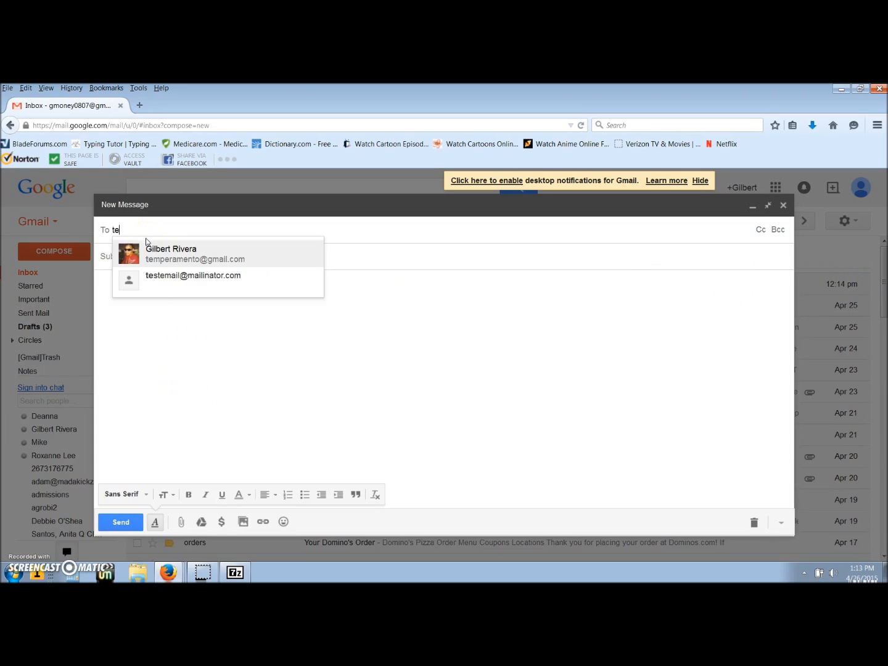
left_click(192, 275)
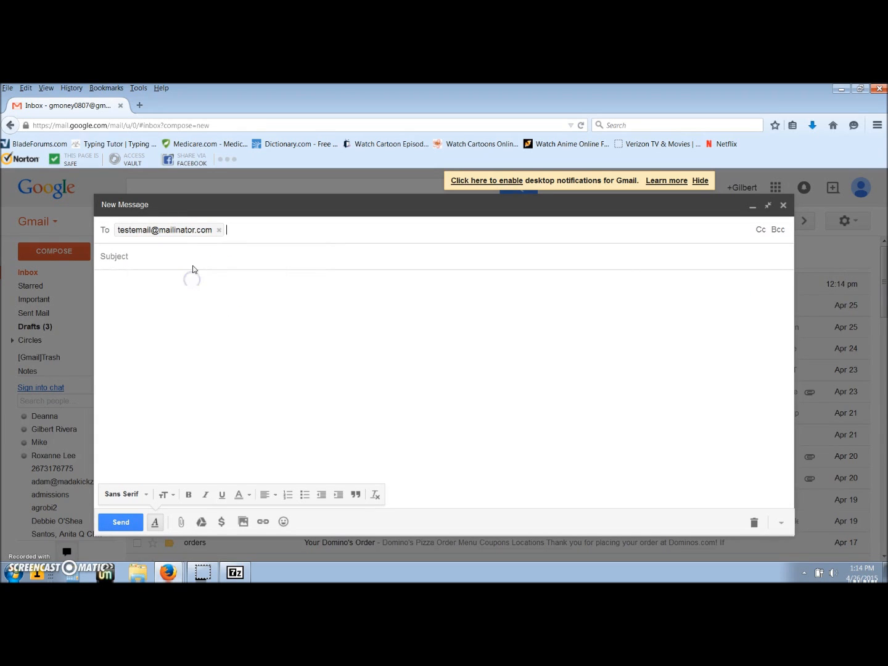
- Give the message subject 'test' and body 'testfile', then start attaching a file
left_click(192, 259)
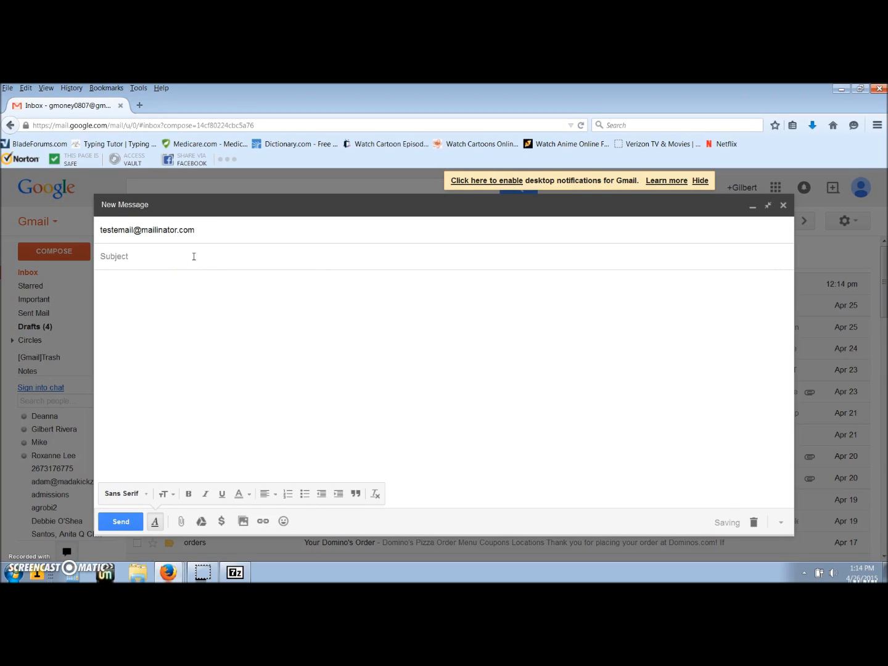
type("test")
key("Tab")
type("t")
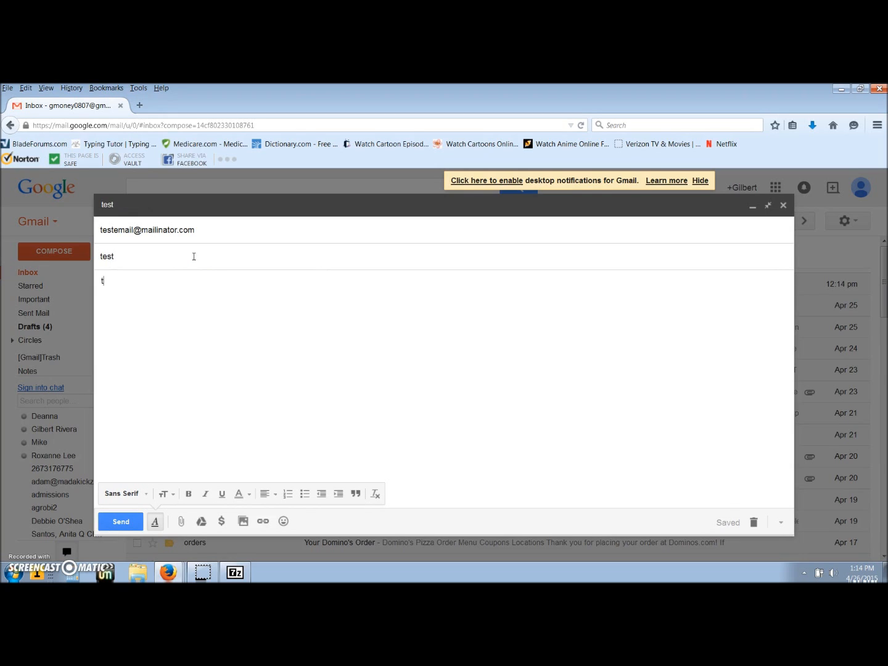
type("estfile")
left_click(182, 521)
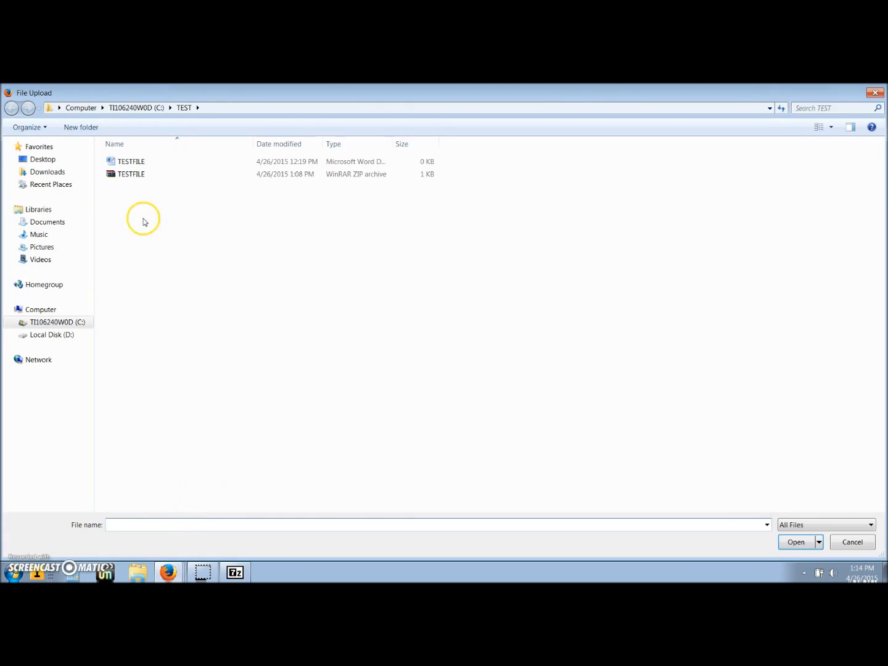
- Attach TESTFILE.zip from C:\TEST and send the email
double_click(131, 174)
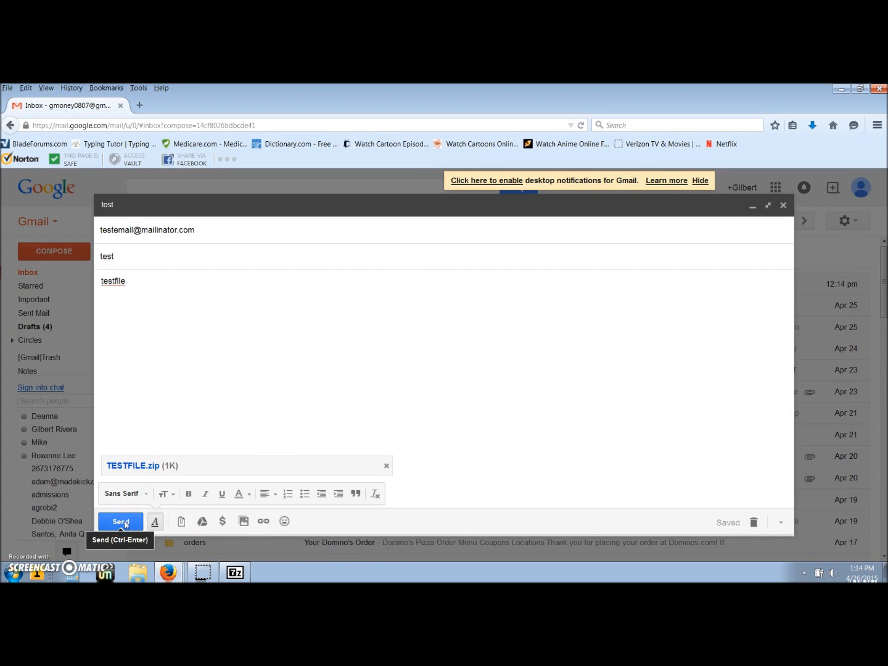
left_click(124, 524)
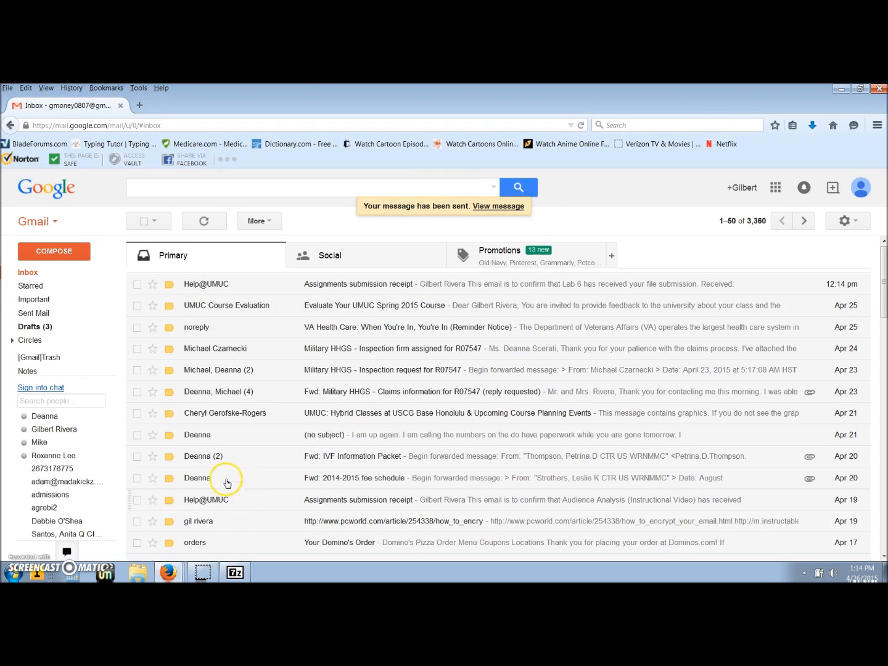
- Send a second Gmail message to the same recipient with subject 'testkey' and body 'test1234'
left_click(30, 273)
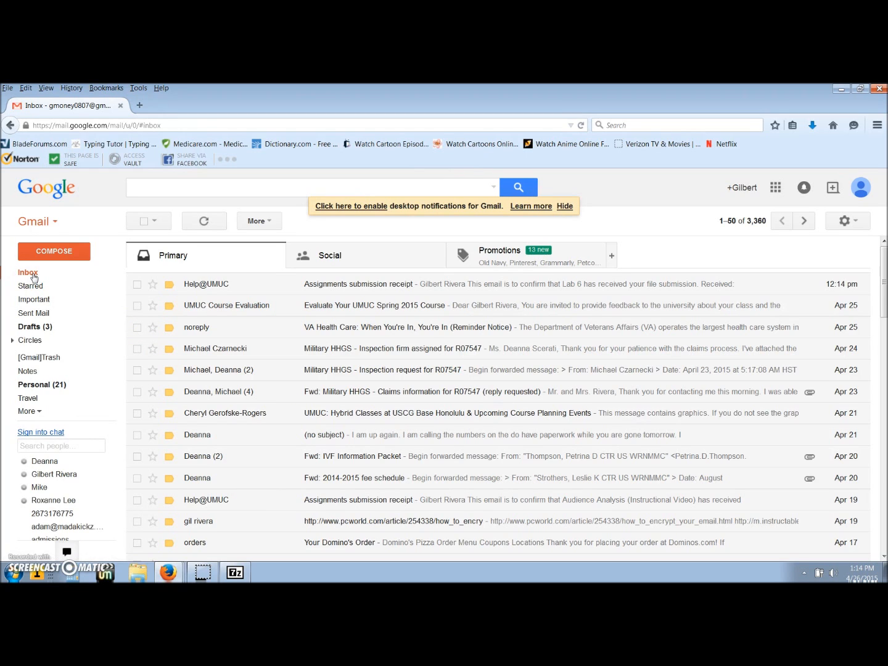
left_click(54, 251)
type("t")
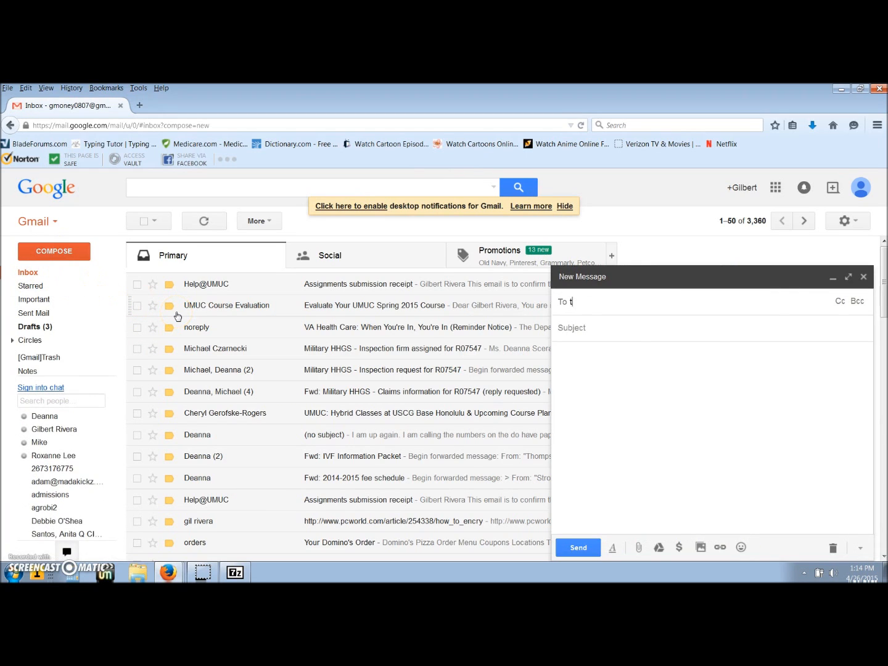
type("e")
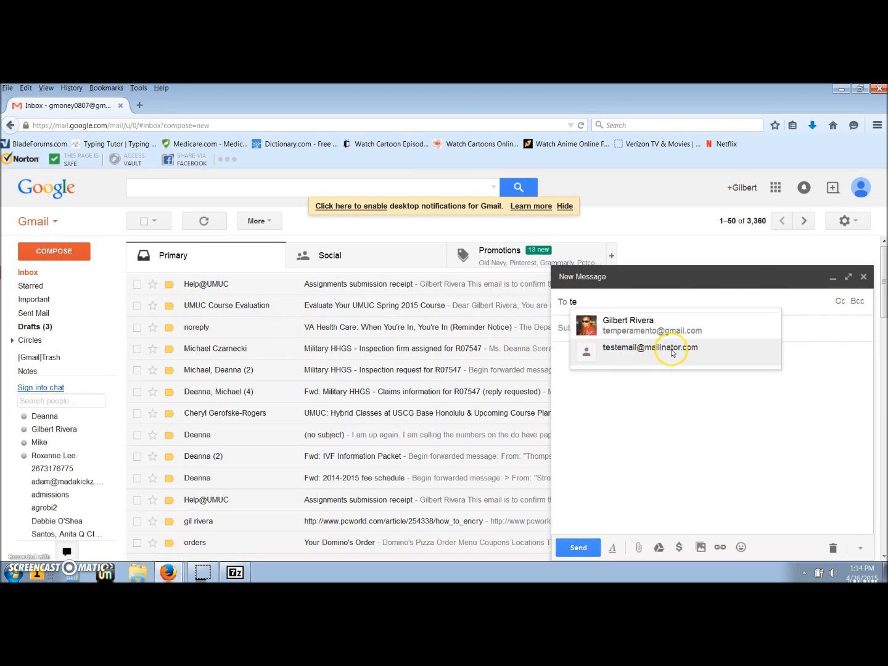
left_click(654, 349)
left_click(645, 327)
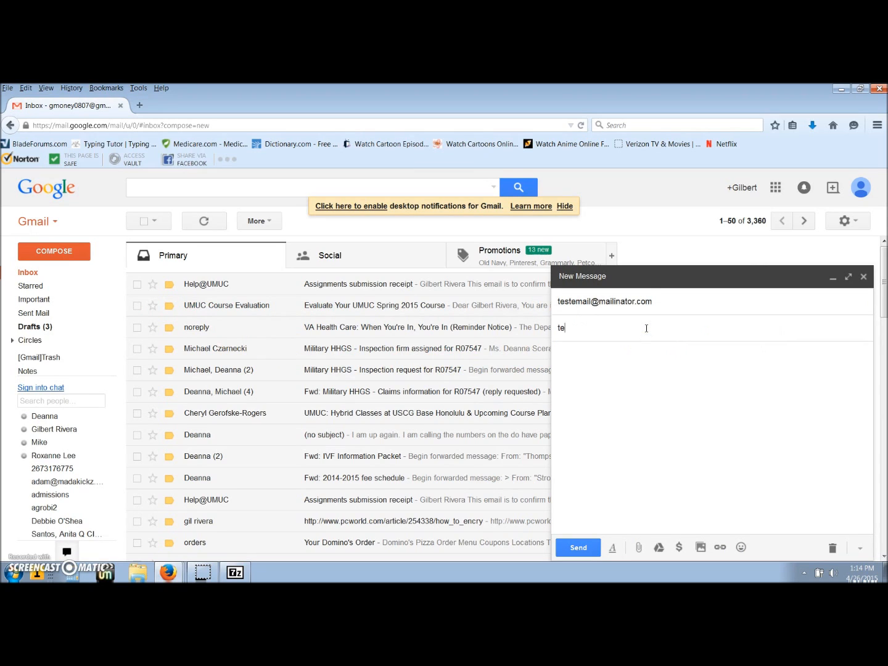
type("testkey")
key("Tab")
type("test")
type("1234")
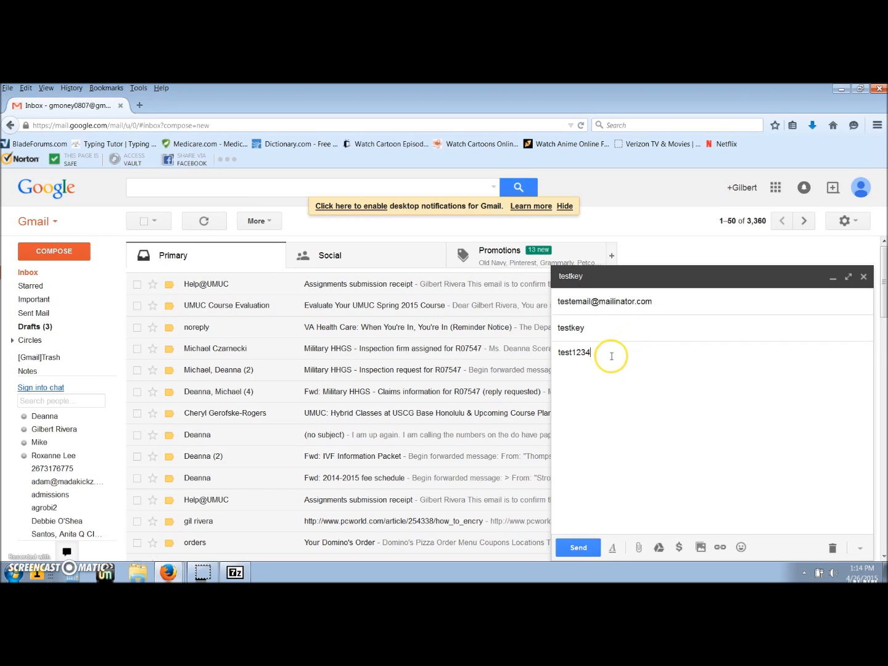
left_click(578, 548)
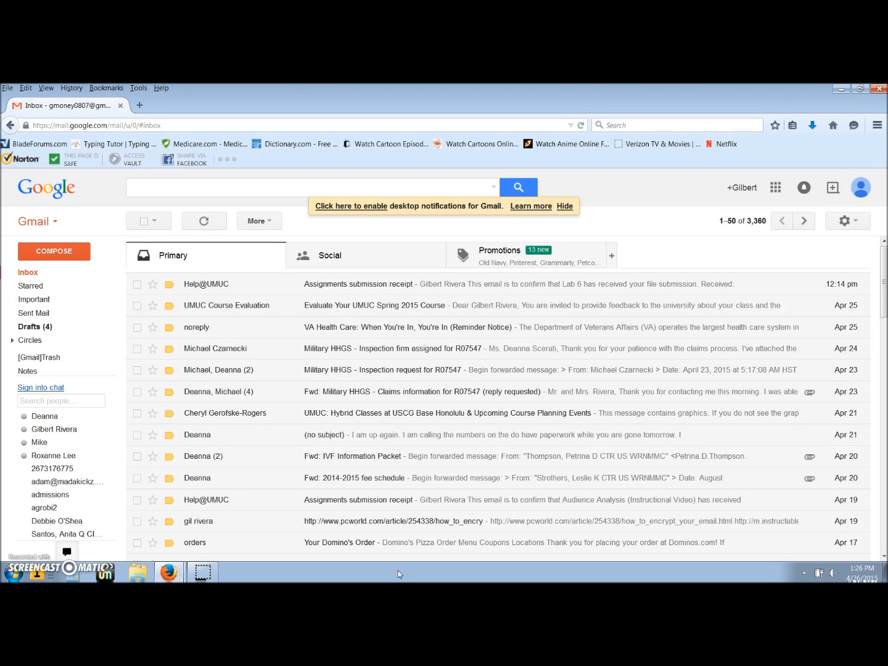
- Minimize Firefox, relaunch 7-Zip File Manager from the Start menu and go up to the Computer drive list
left_click(840, 90)
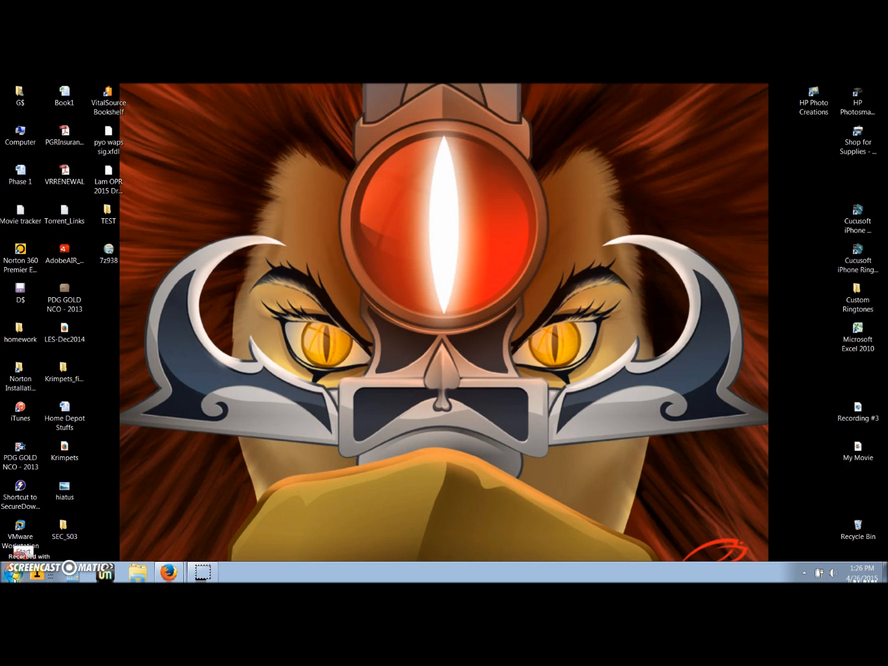
left_click(15, 575)
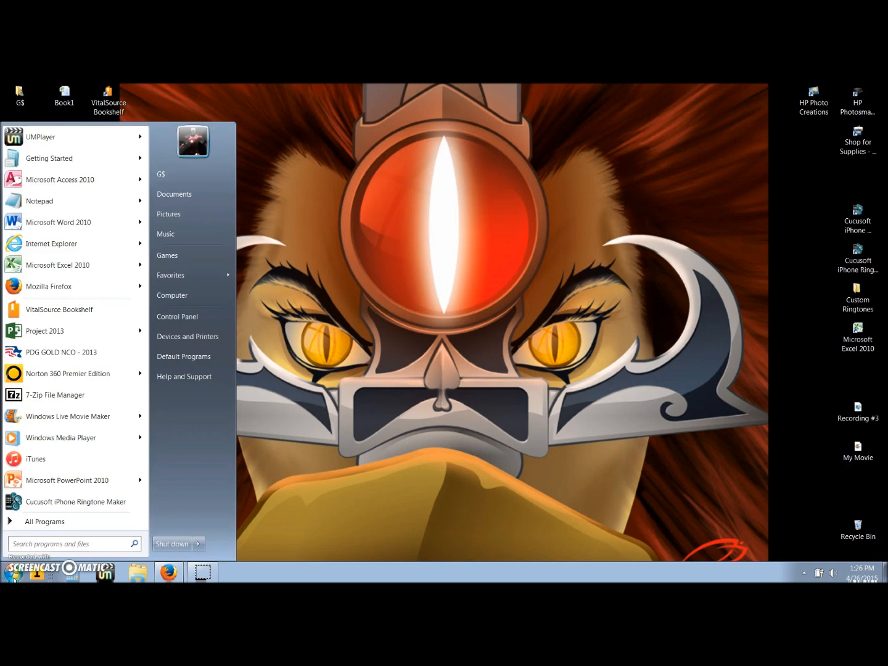
left_click(44, 521)
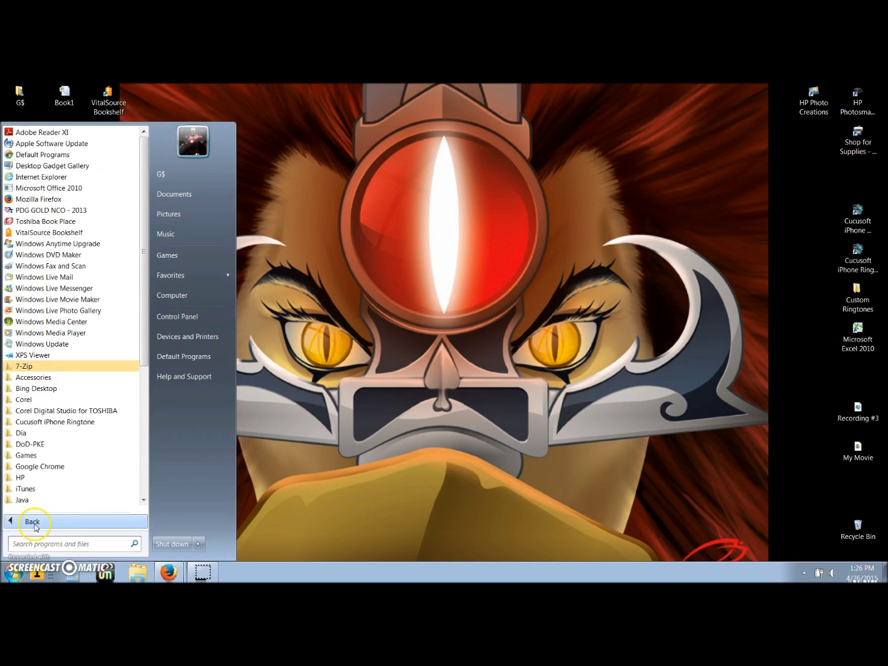
left_click(24, 367)
left_click(46, 377)
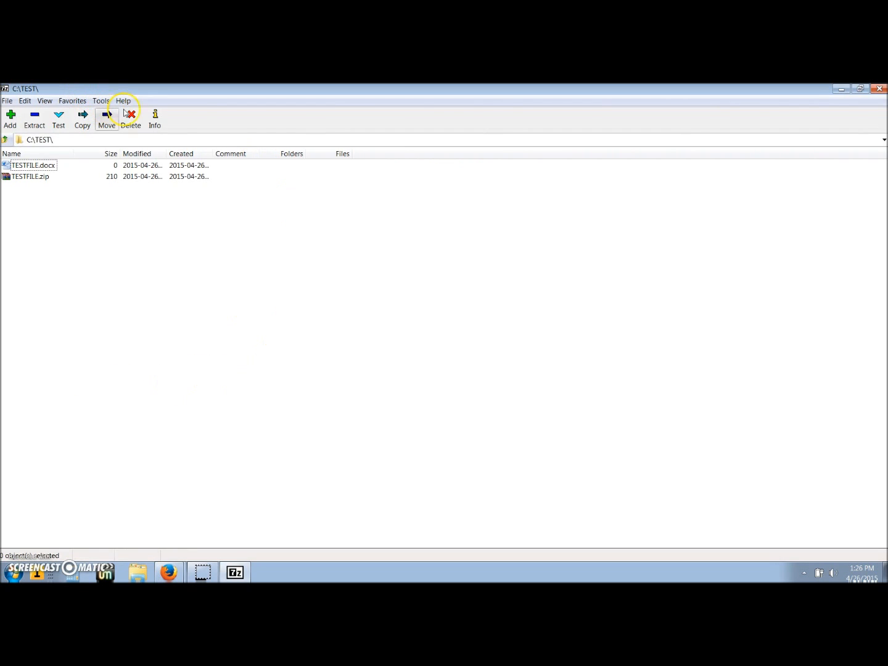
left_click(5, 140)
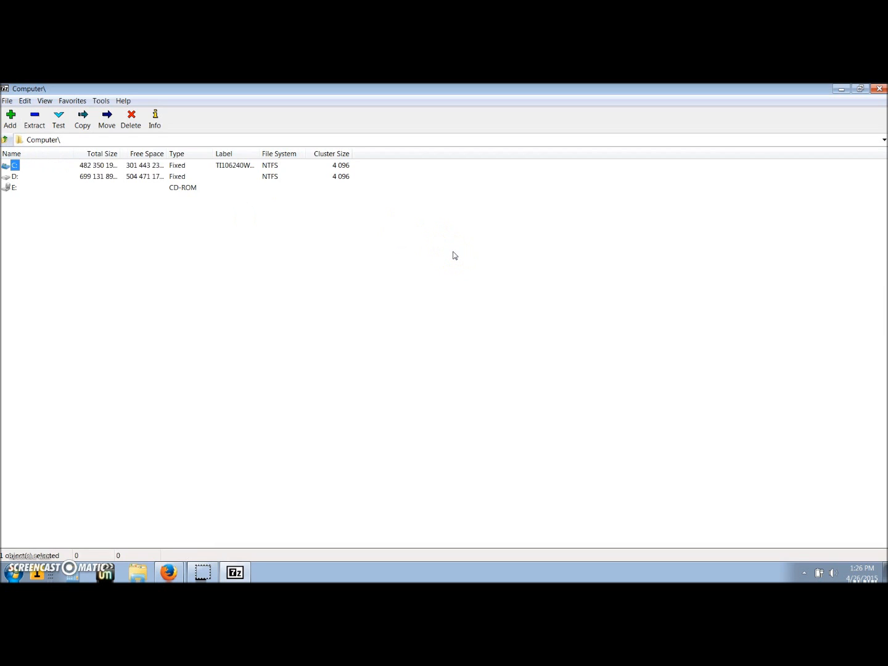
- Navigate into C:\TEST and open the TESTFILE.zip archive showing TESTFILE.docx inside
double_click(14, 168)
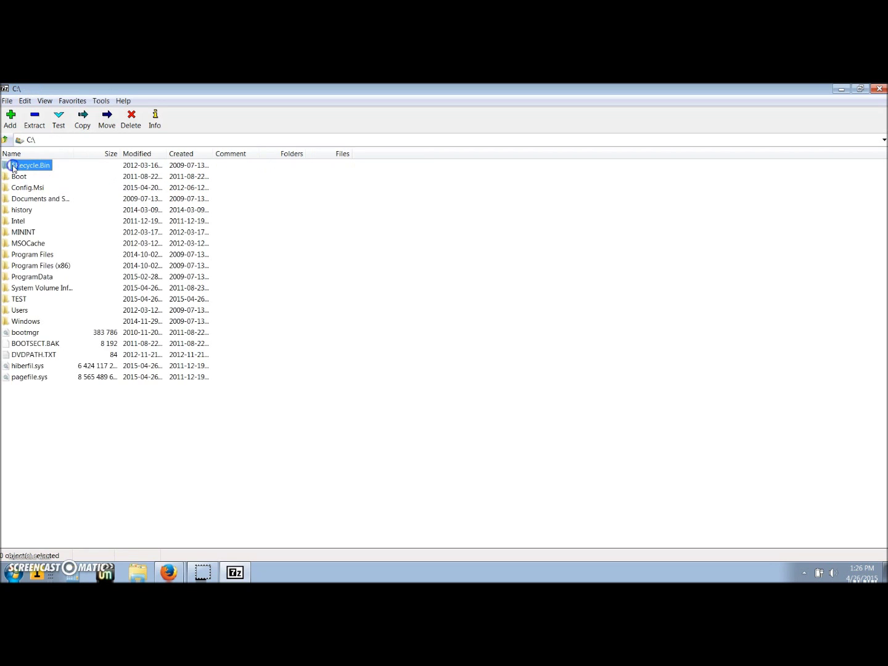
double_click(19, 299)
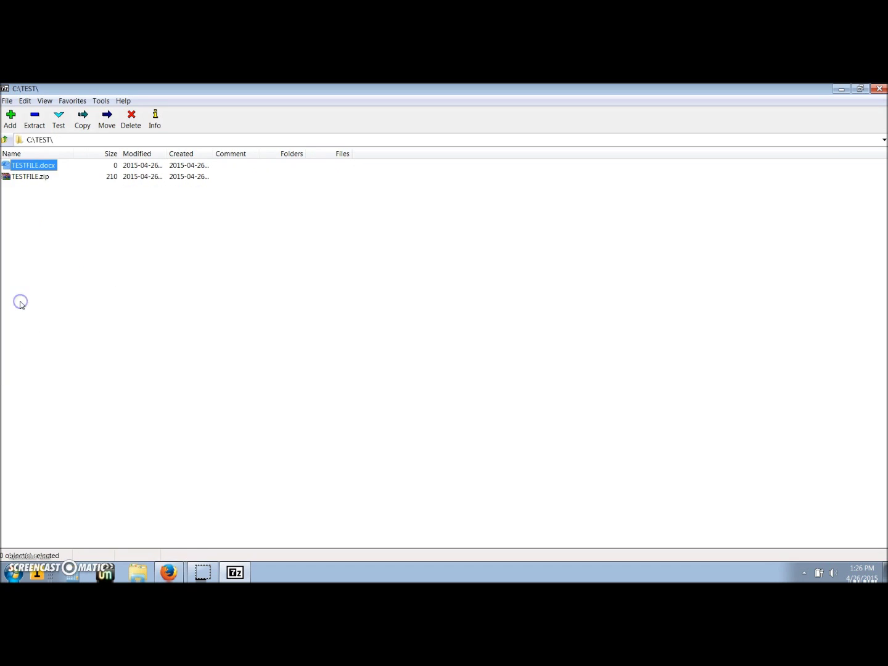
left_click(33, 177)
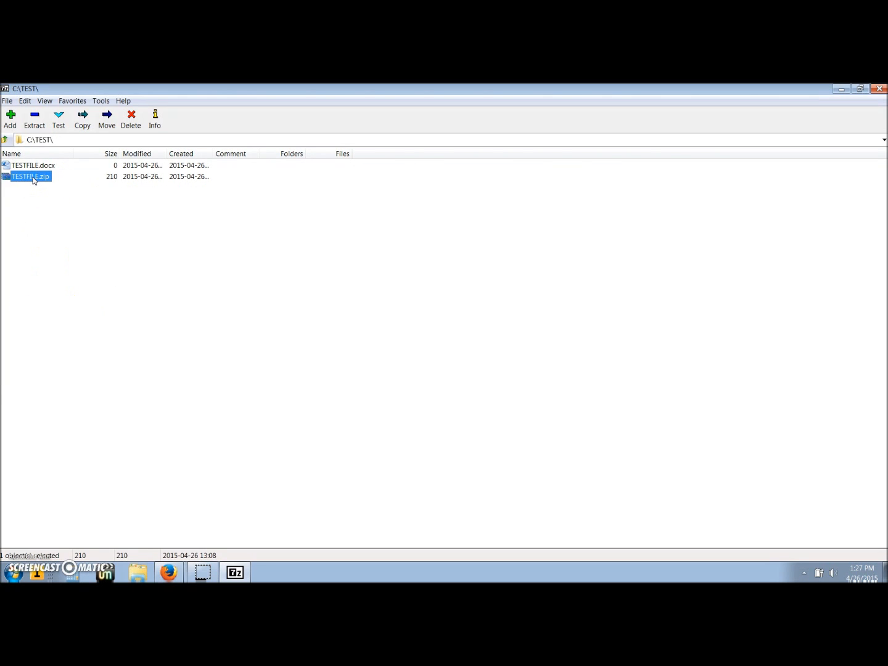
double_click(33, 178)
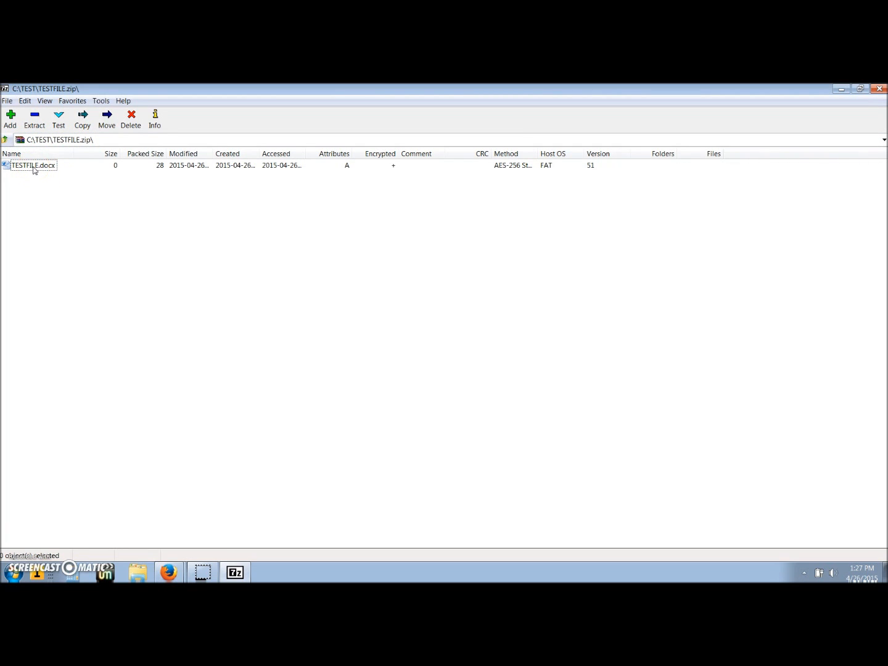
double_click(34, 169)
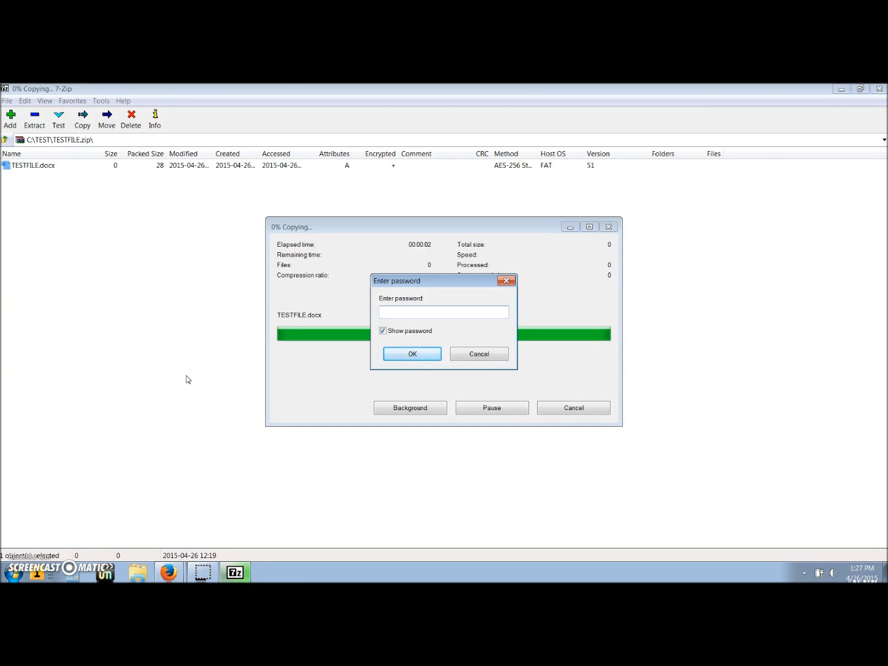
left_click(421, 357)
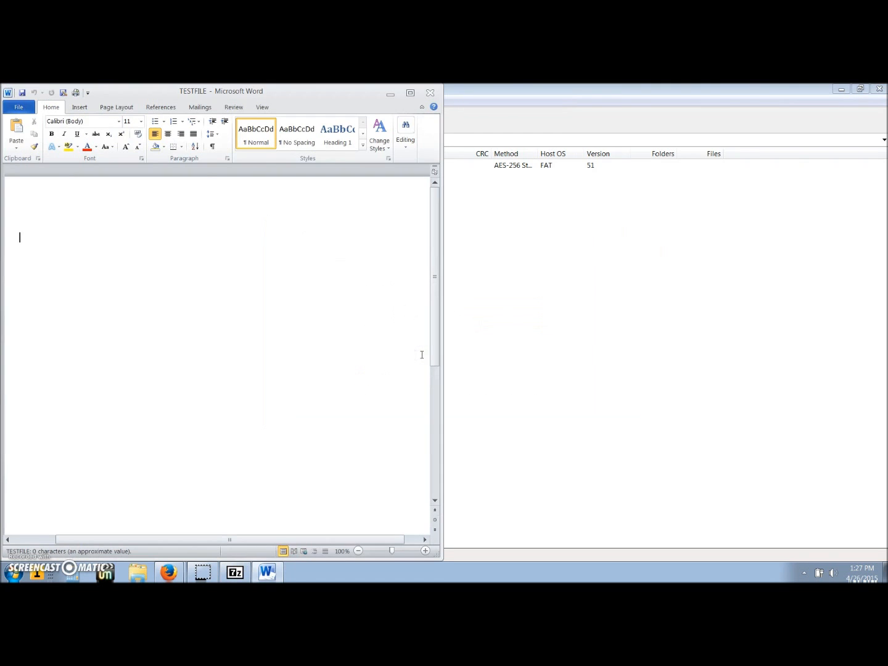